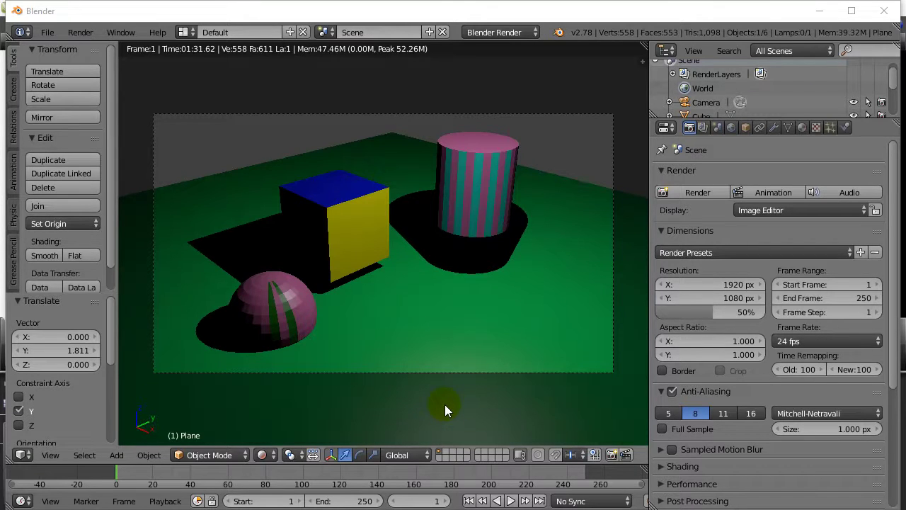
Leave camera view for a free perspective view of the rendered scene
left_click(437, 320)
key("KP_0")
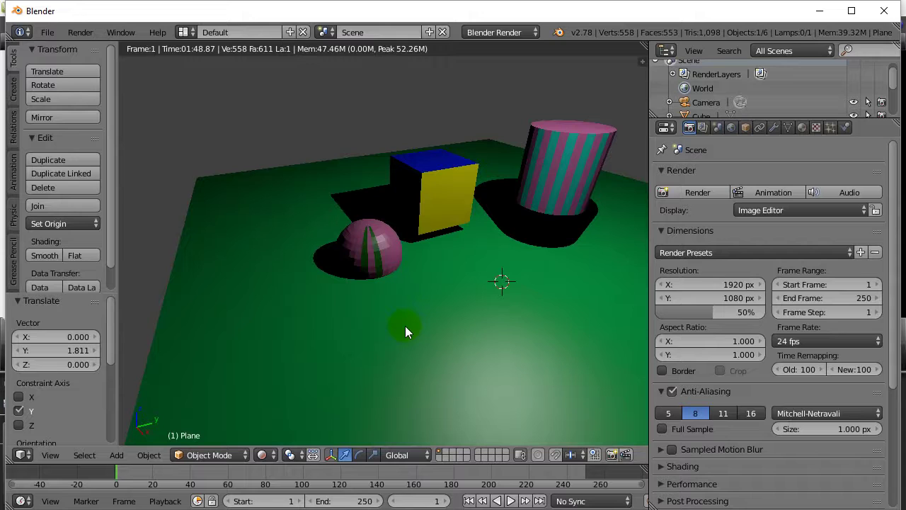
Switch the viewport shading to Solid, then to Material
right_click(372, 244)
right_click(430, 221)
left_click(262, 455)
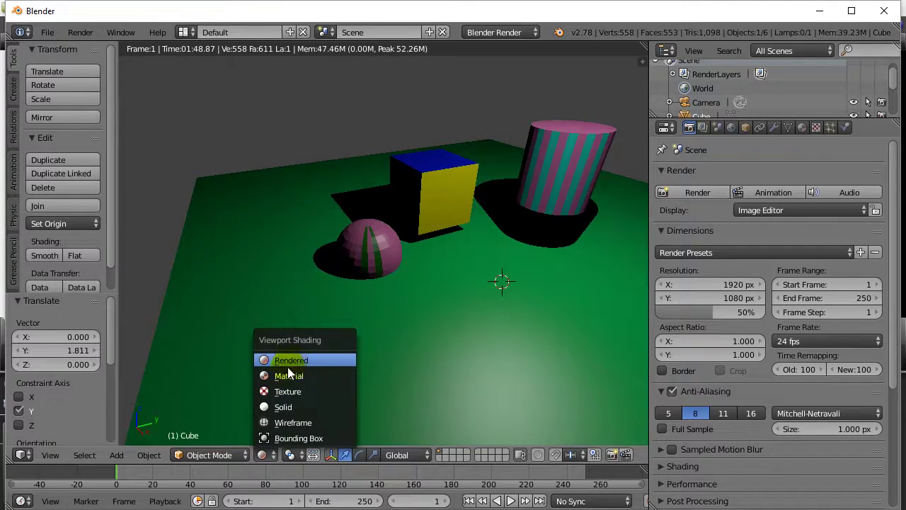
left_click(287, 407)
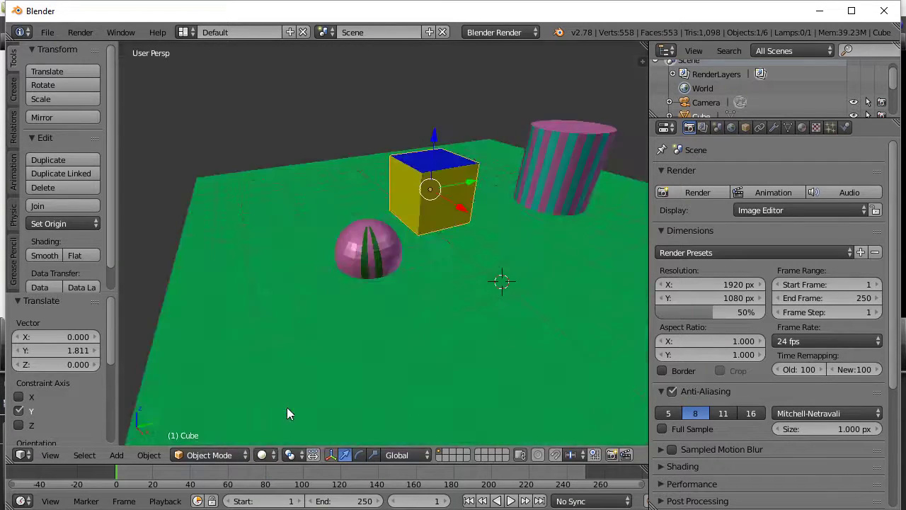
left_click(263, 455)
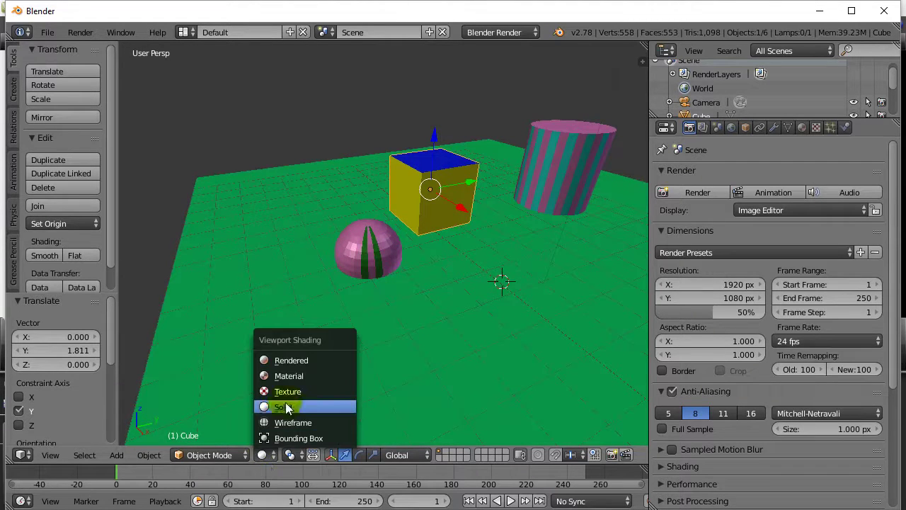
left_click(292, 376)
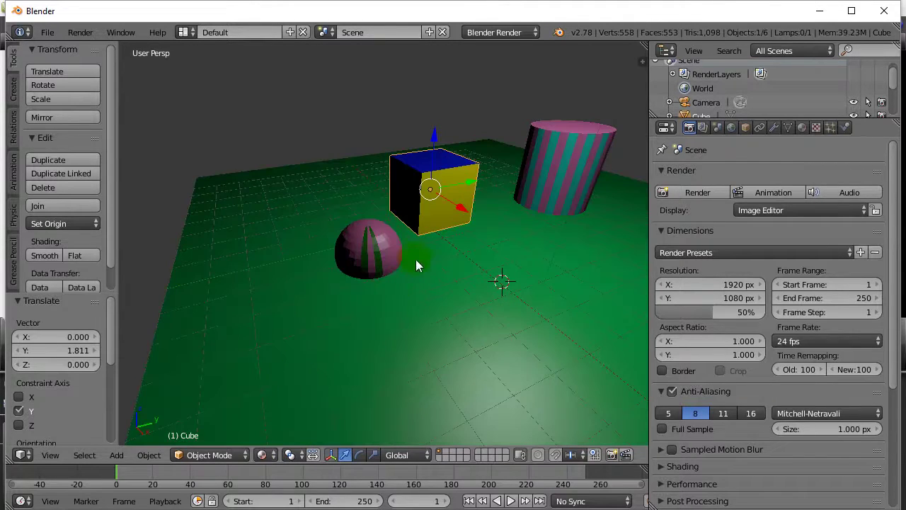
Select the ground plane for editing
right_click(543, 178)
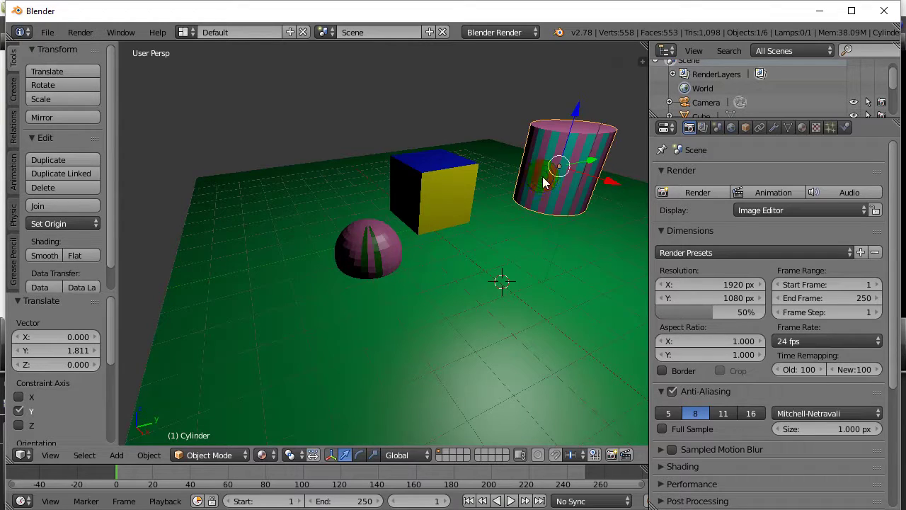
right_click(517, 299)
right_click(369, 248)
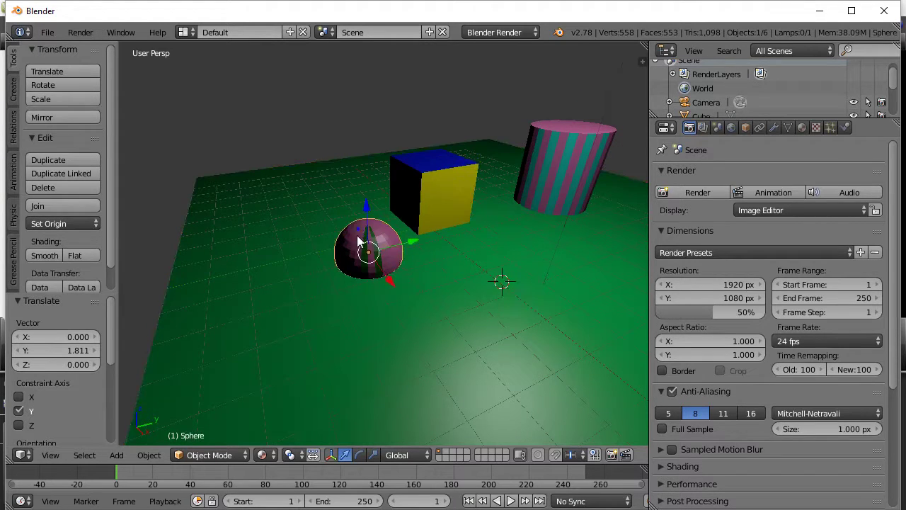
right_click(490, 315)
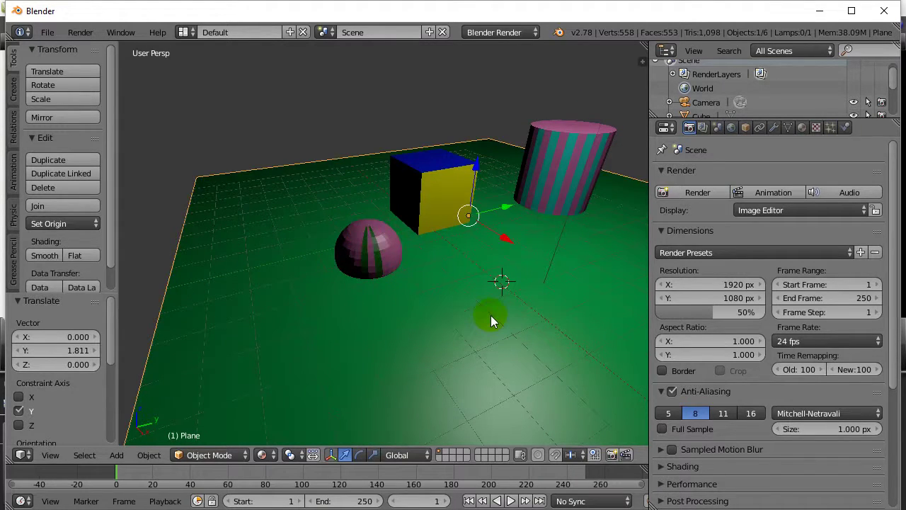
In the ground plane's Material tab, expand the Mirror panel and enable mirror reflections
left_click(802, 128)
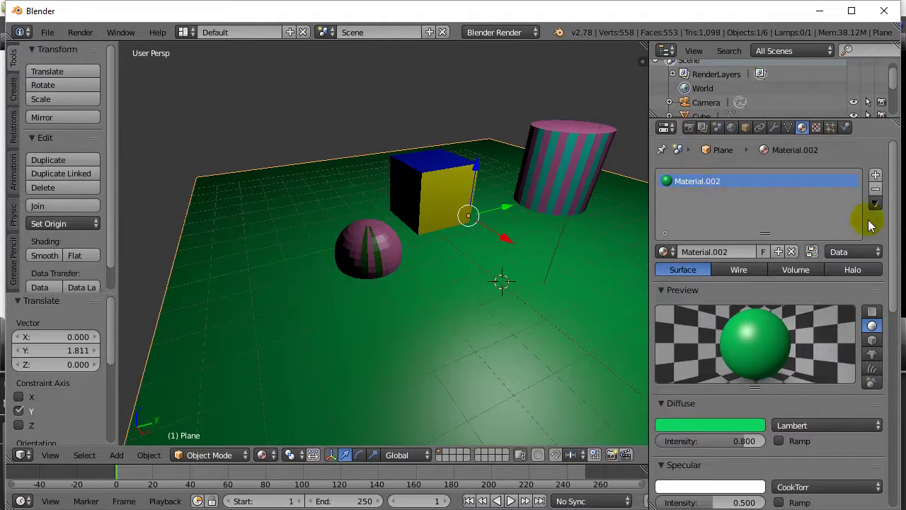
left_click_drag(889, 212, 892, 334)
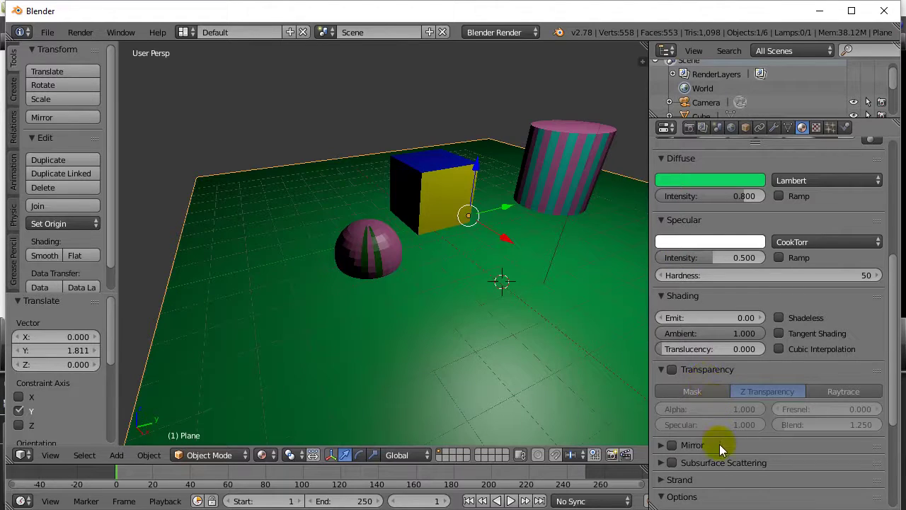
left_click_drag(896, 323, 895, 381)
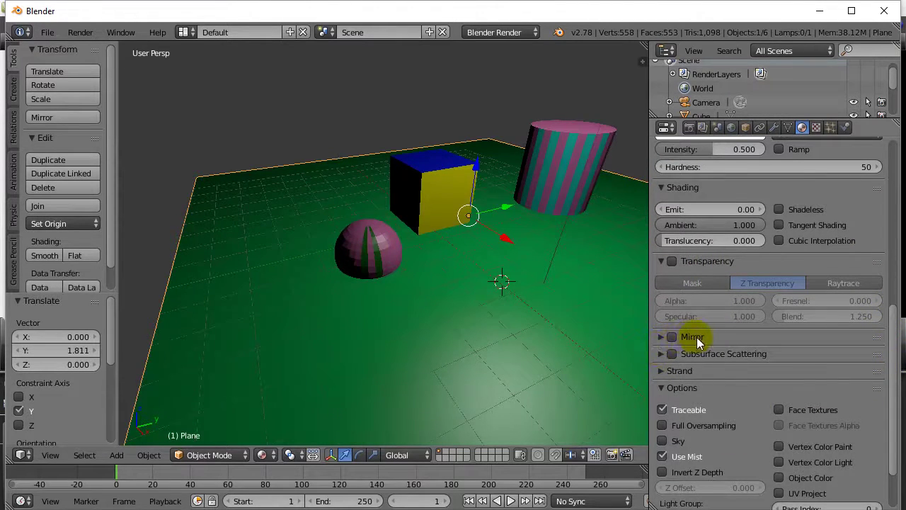
left_click(661, 338)
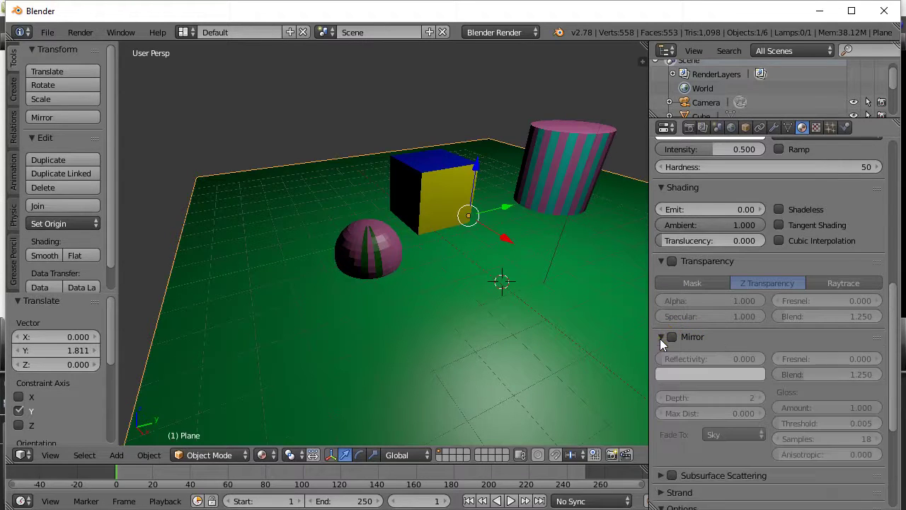
left_click(660, 338)
left_click(659, 338)
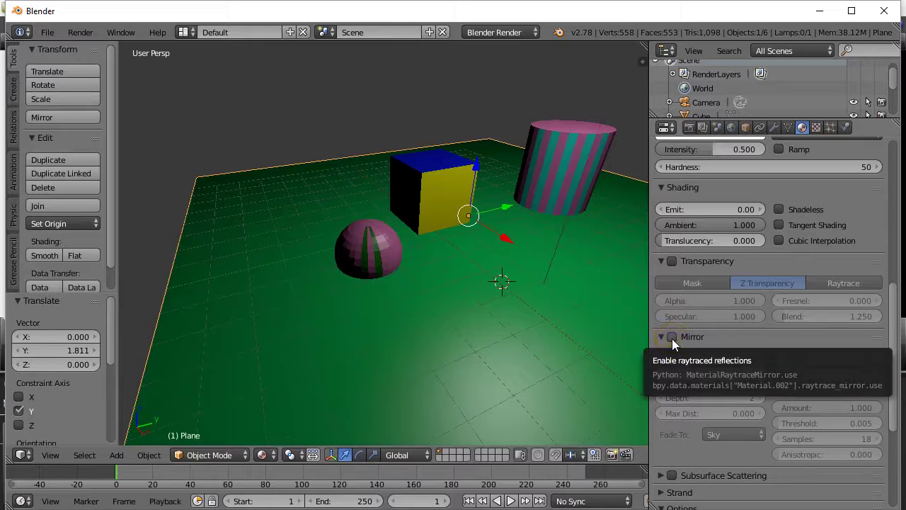
left_click(672, 337)
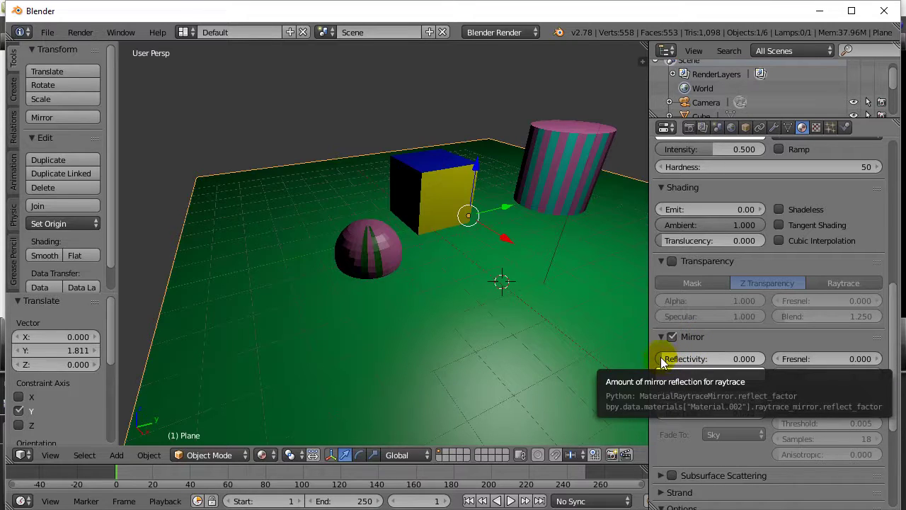
Raise the ground plane's mirror reflectivity from 0 to 0.796
left_click_drag(660, 357, 686, 361)
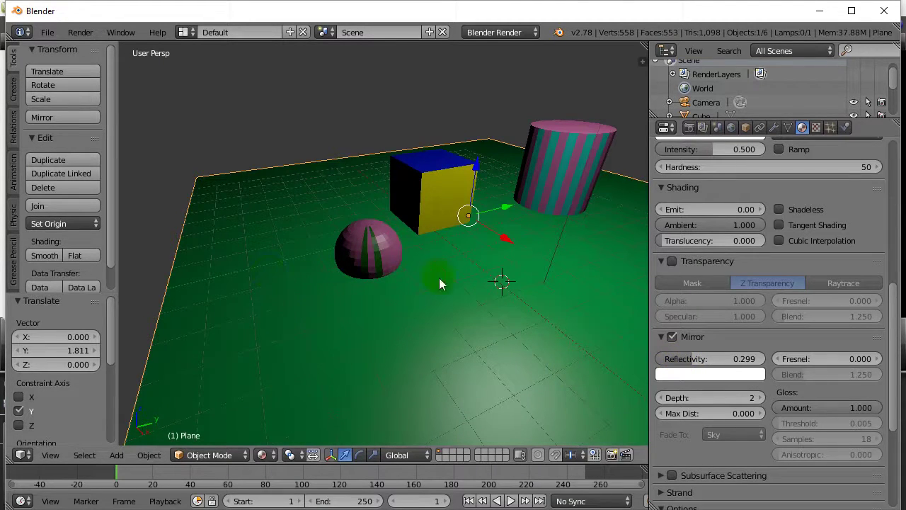
mouse_move(694, 362)
left_mouse_down()
mouse_move(783, 362)
mouse_move(750, 361)
left_mouse_up()
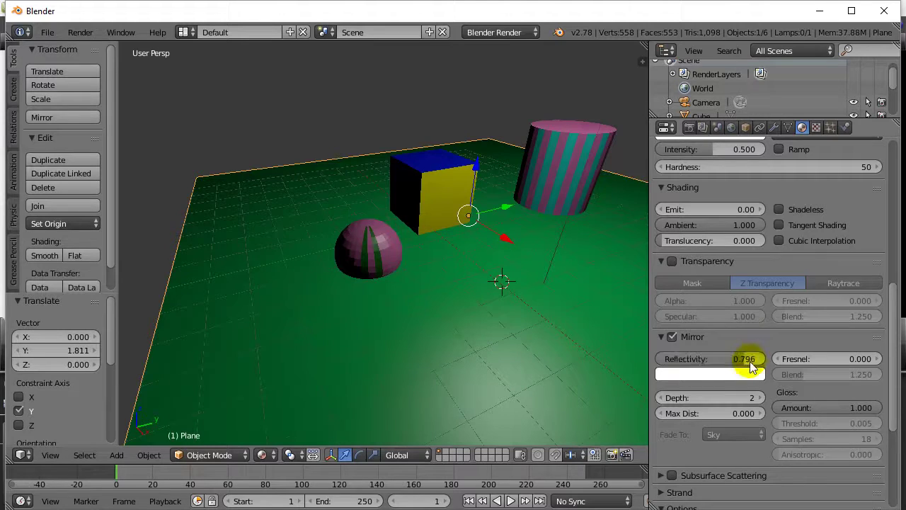
left_click(272, 456)
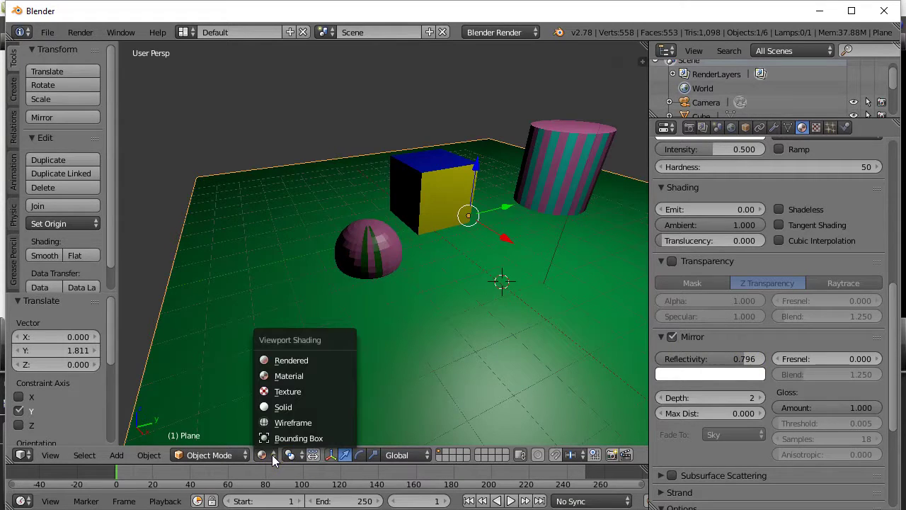
Preview the viewport in Rendered shading and lower the plane's reflectivity to 0.347
left_click(295, 361)
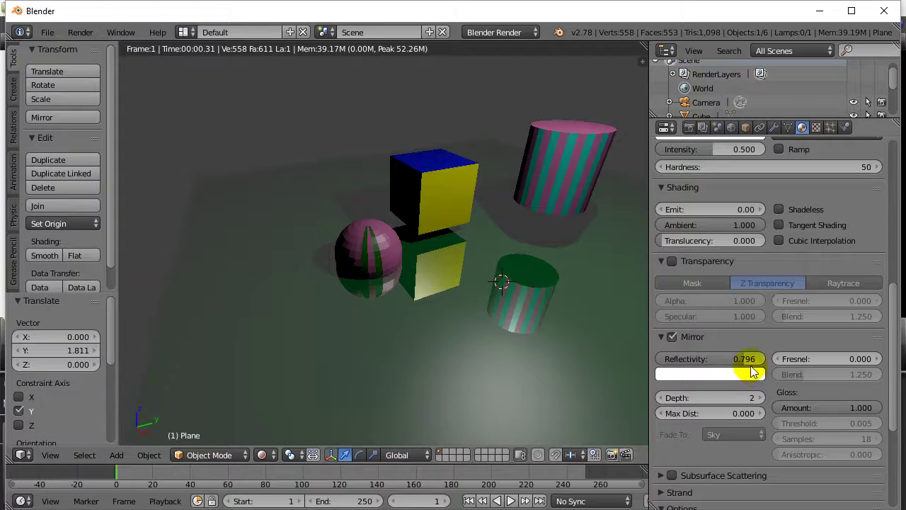
left_click_drag(748, 359, 707, 360)
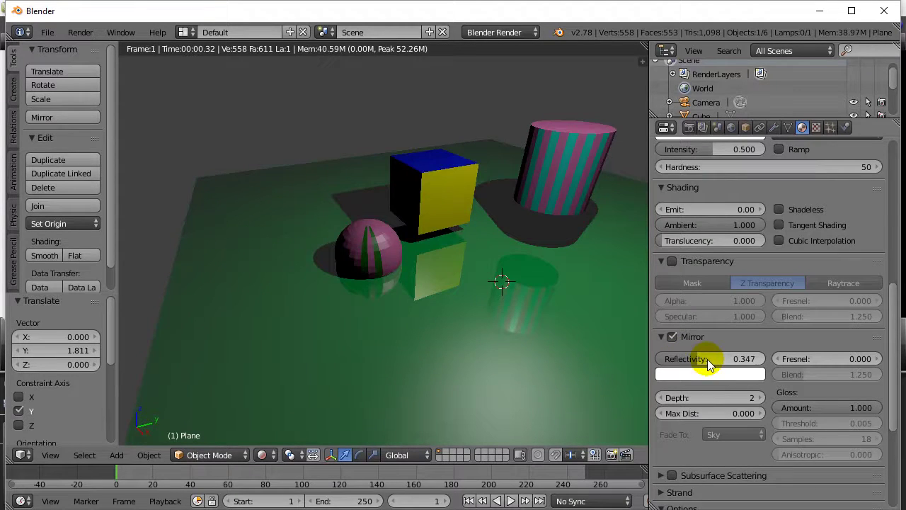
left_click(707, 359)
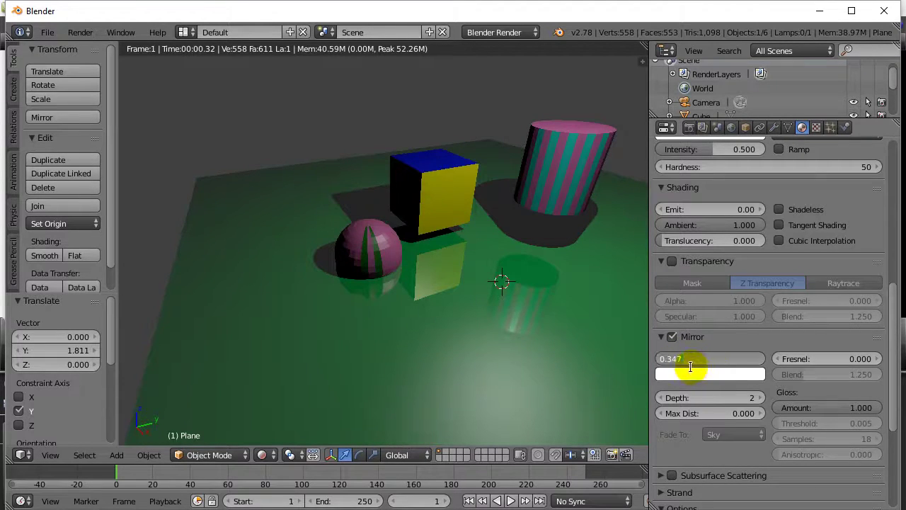
key("Return")
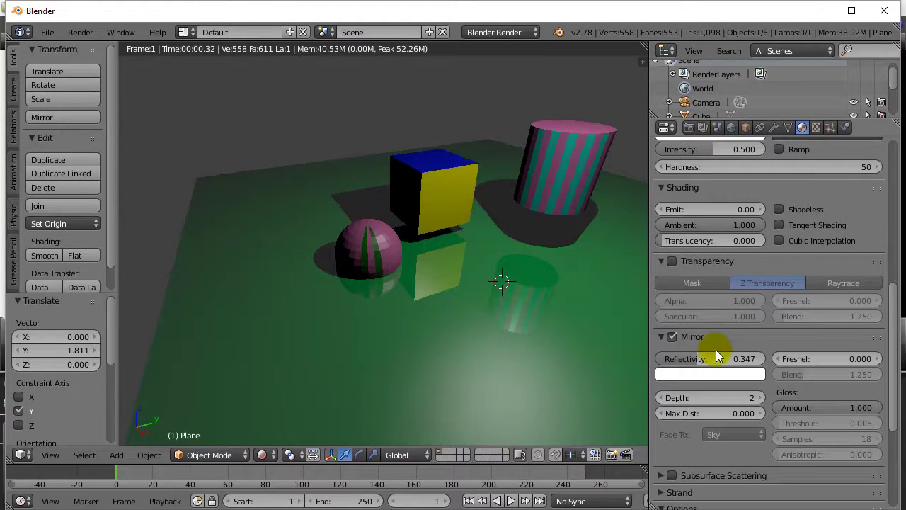
Switch to Material shading, select the cylinder and pick its cyan Material.004 slot
right_click(548, 182)
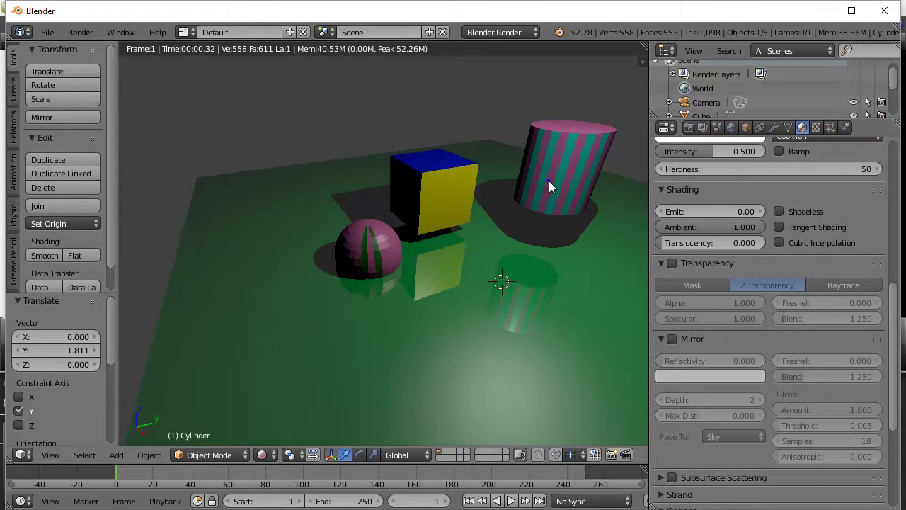
left_click(271, 454)
left_click(291, 376)
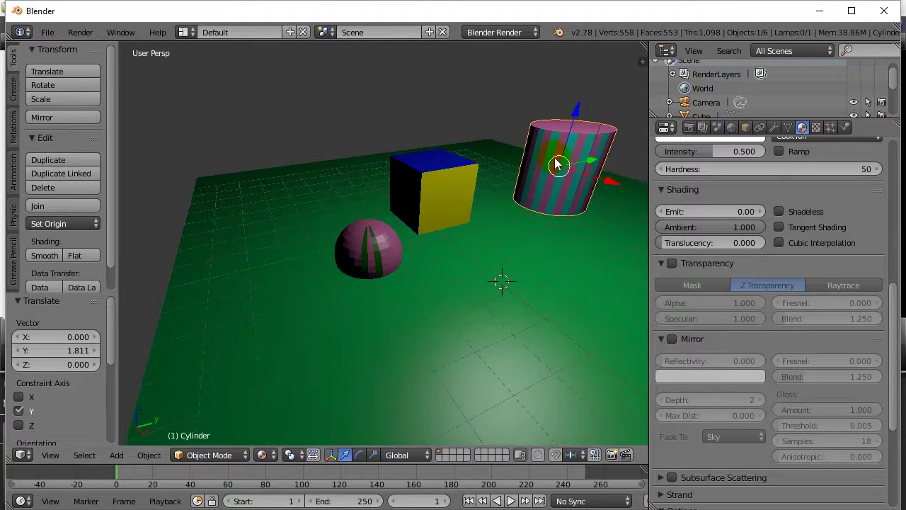
right_click(544, 197)
right_click(564, 189)
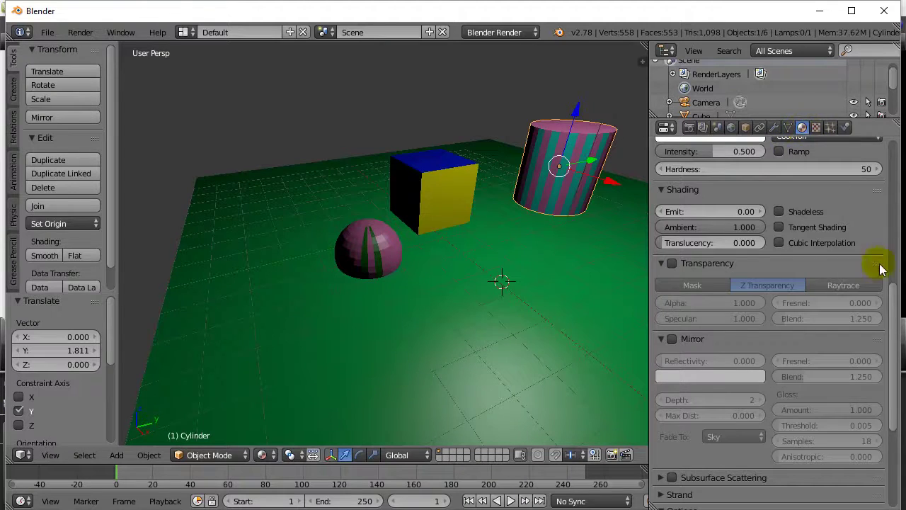
mouse_move(894, 313)
left_mouse_down()
mouse_move(896, 170)
mouse_move(884, 398)
mouse_move(903, 185)
mouse_move(886, 181)
mouse_move(889, 191)
mouse_move(894, 149)
left_mouse_up()
left_click(688, 180)
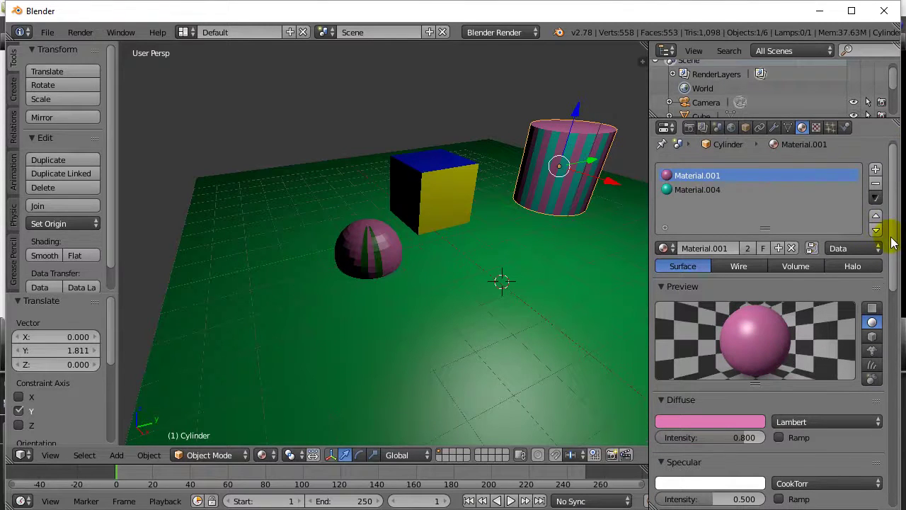
left_click(745, 198)
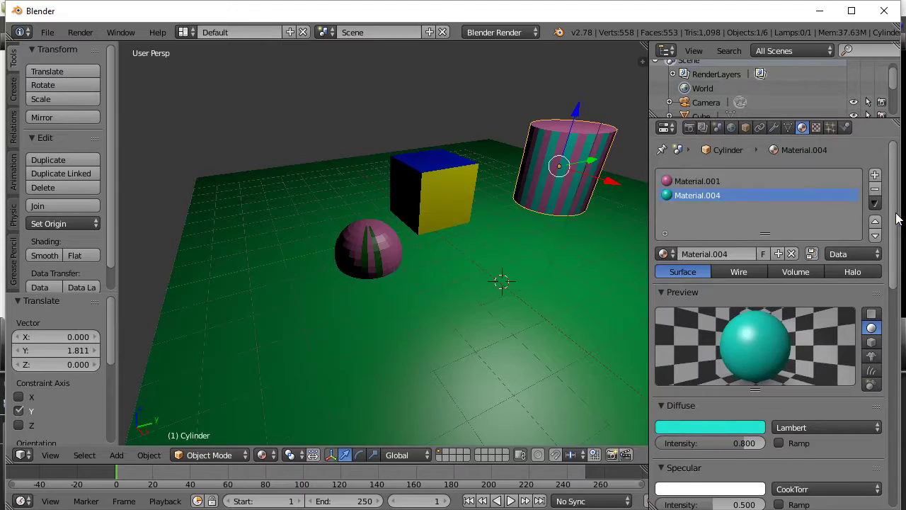
Enable mirror on Material.004 with 0.891 reflectivity and start rendering the scene
left_click_drag(892, 202, 889, 380)
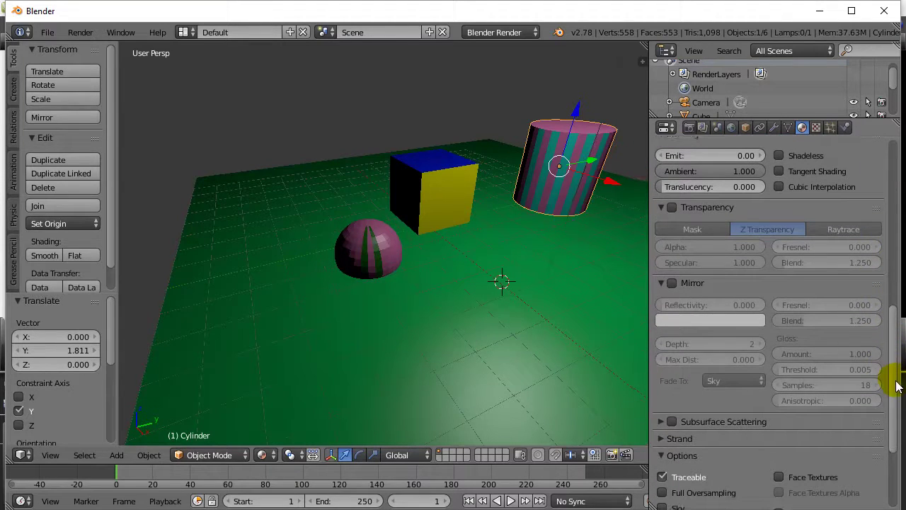
left_click(671, 282)
left_click_drag(659, 304, 765, 302)
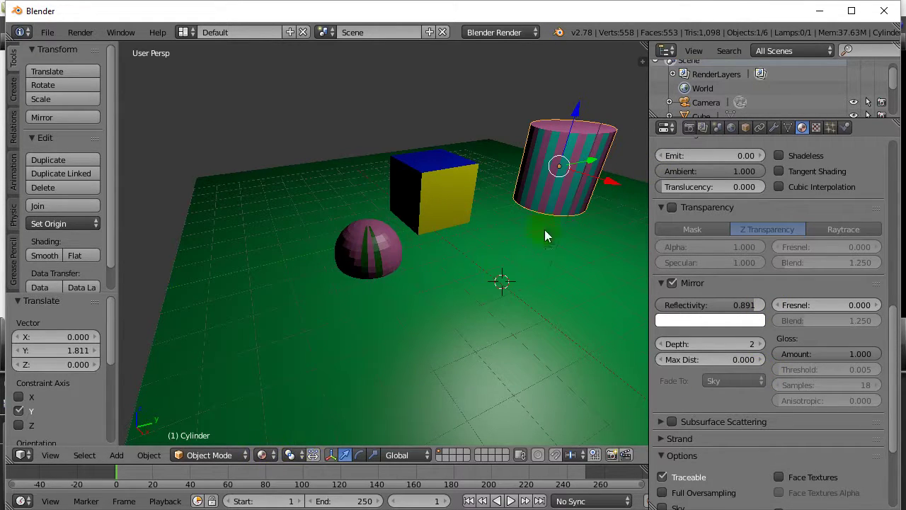
left_click(689, 127)
left_click(707, 189)
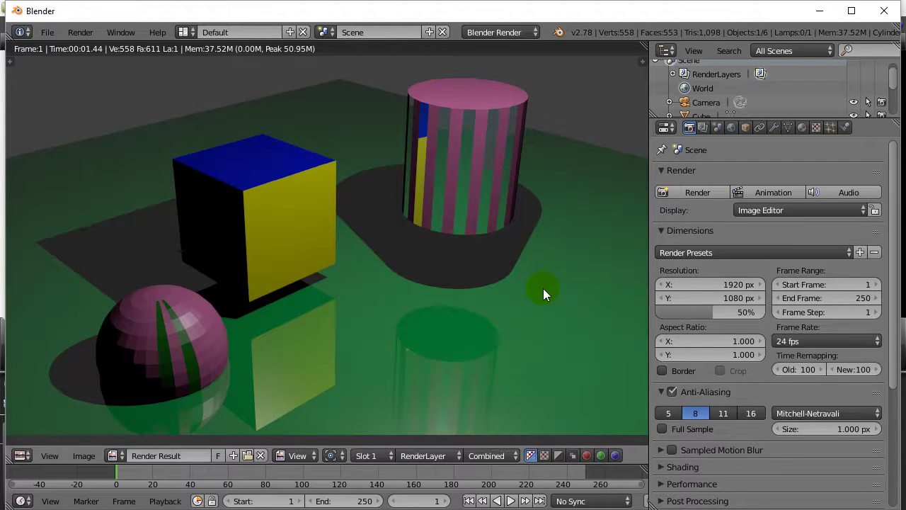
After the render finishes, review the cylinder material's Mirror settings in the Material tab
left_click(801, 128)
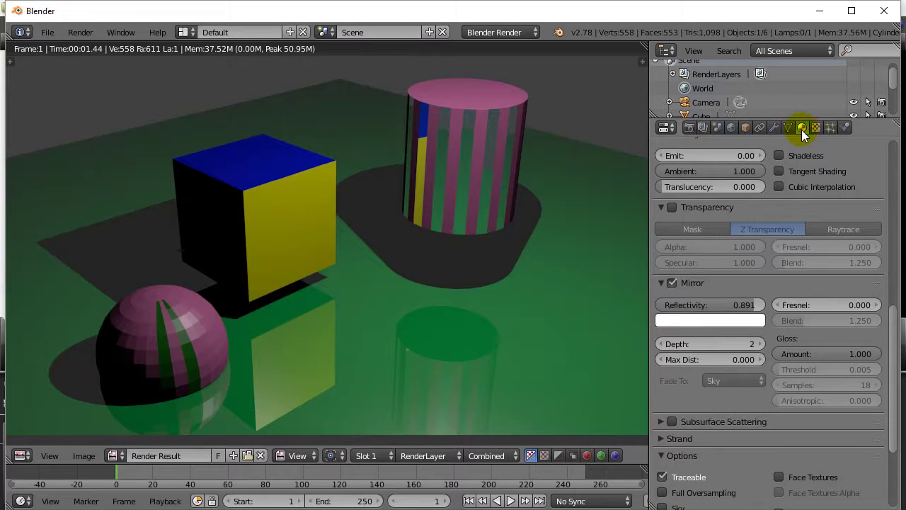
left_click_drag(890, 300, 895, 371)
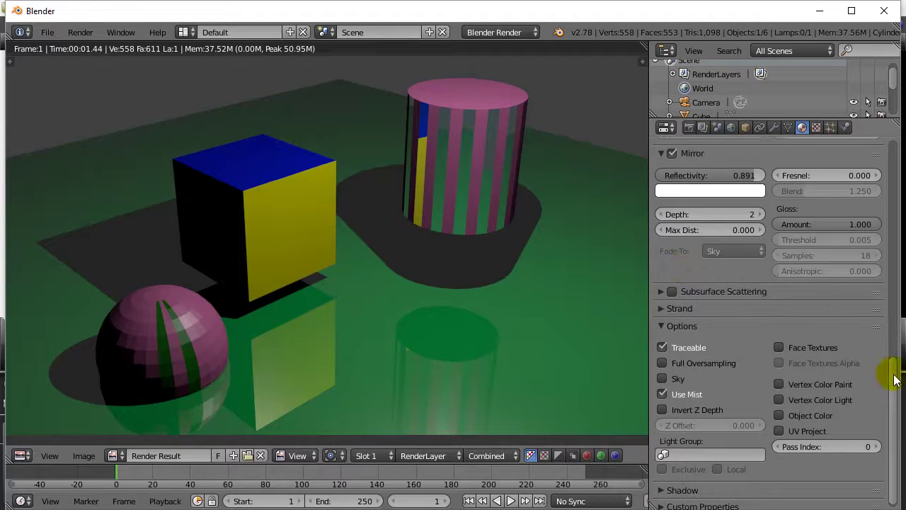
left_click_drag(894, 375, 895, 416)
left_click_drag(895, 409, 896, 315)
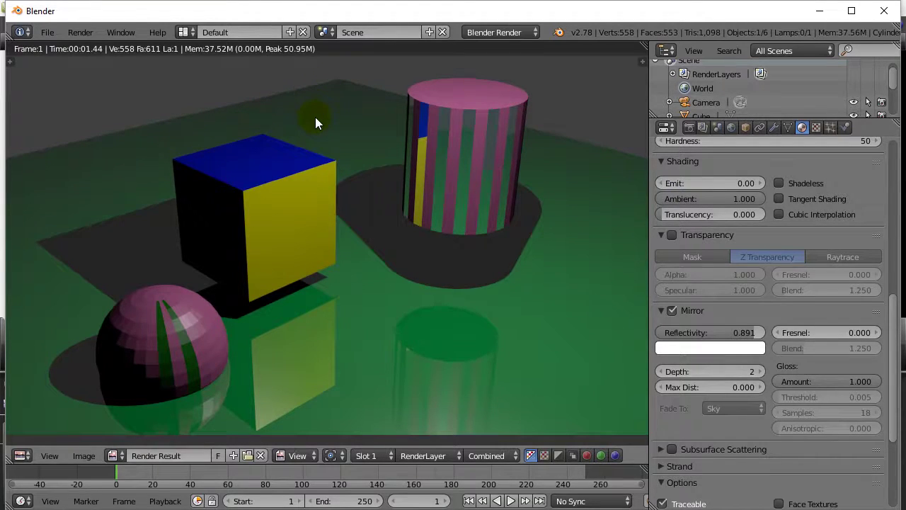
Close the render result, preview Rendered shading, then return the viewport to Material shading
key("Escape")
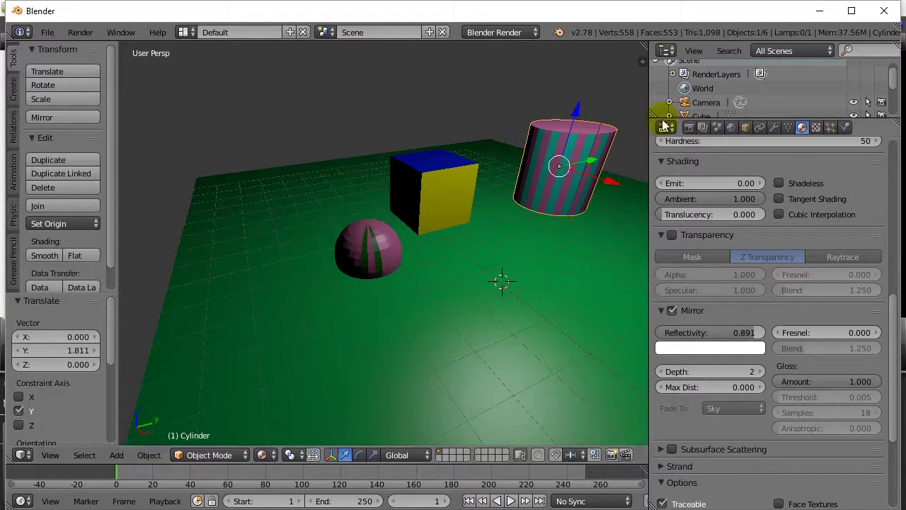
left_click(270, 455)
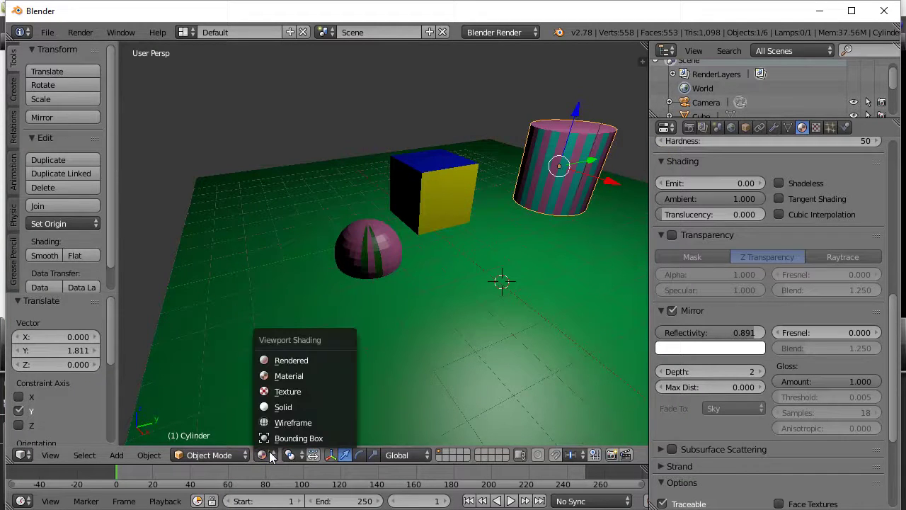
left_click(284, 362)
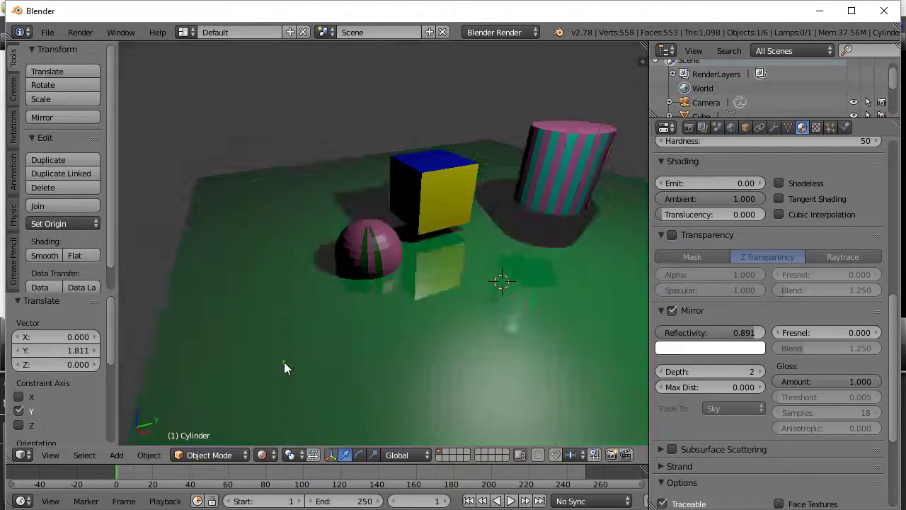
left_click(258, 454)
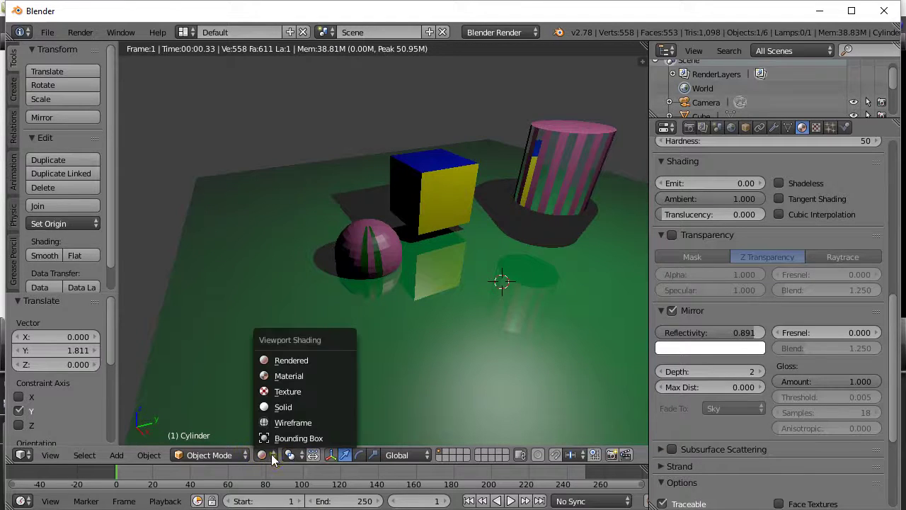
left_click(293, 381)
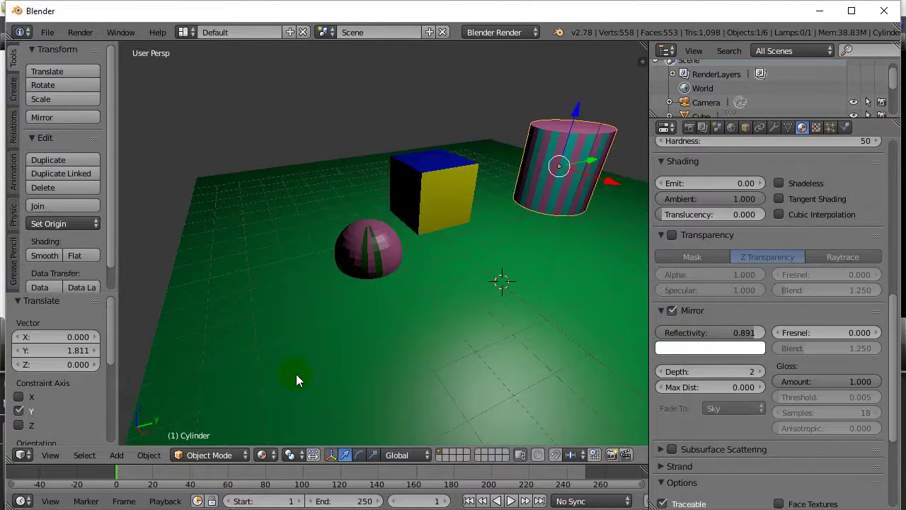